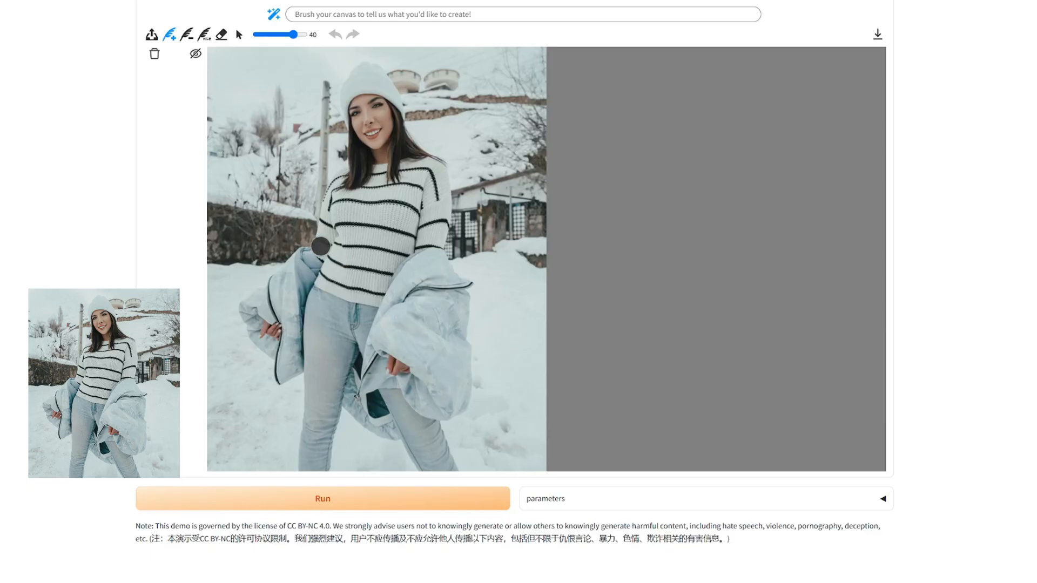
Mask the woman's sweater, jeans and legs for a 'Gym outfit', then mask the man's moustache
{"action": "mouse_move", "coordinate": [324, 243]}
{"action": "left_mouse_down"}
{"action": "mouse_move", "coordinate": [371, 243]}
{"action": "mouse_move", "coordinate": [316, 470]}
{"action": "left_mouse_up"}
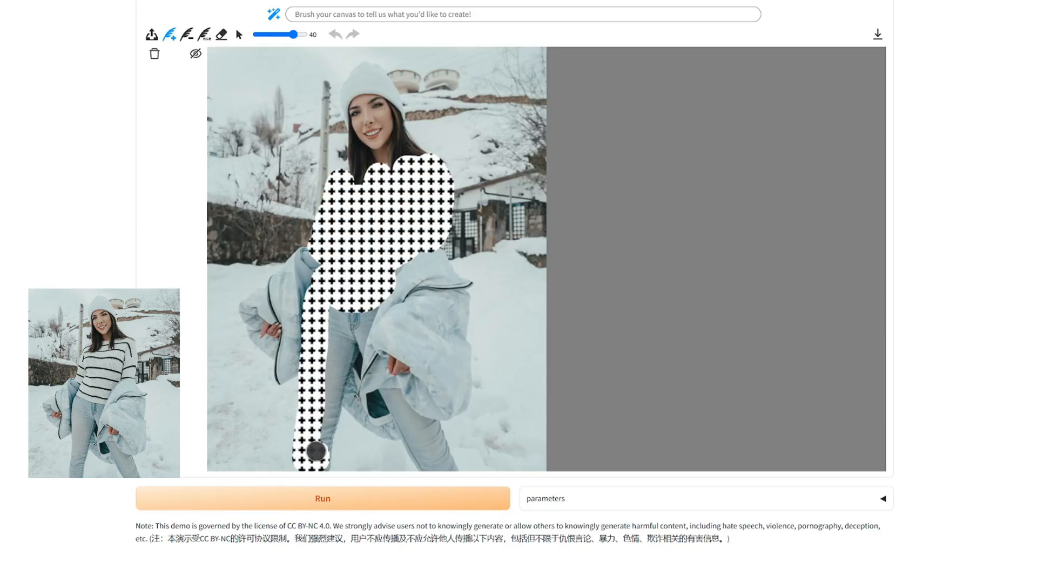
{"action": "left_click_drag", "start_coordinate": [324, 324], "coordinate": [356, 467]}
{"action": "left_click_drag", "start_coordinate": [381, 390], "coordinate": [421, 470]}
{"action": "left_click", "coordinate": [522, 13]}
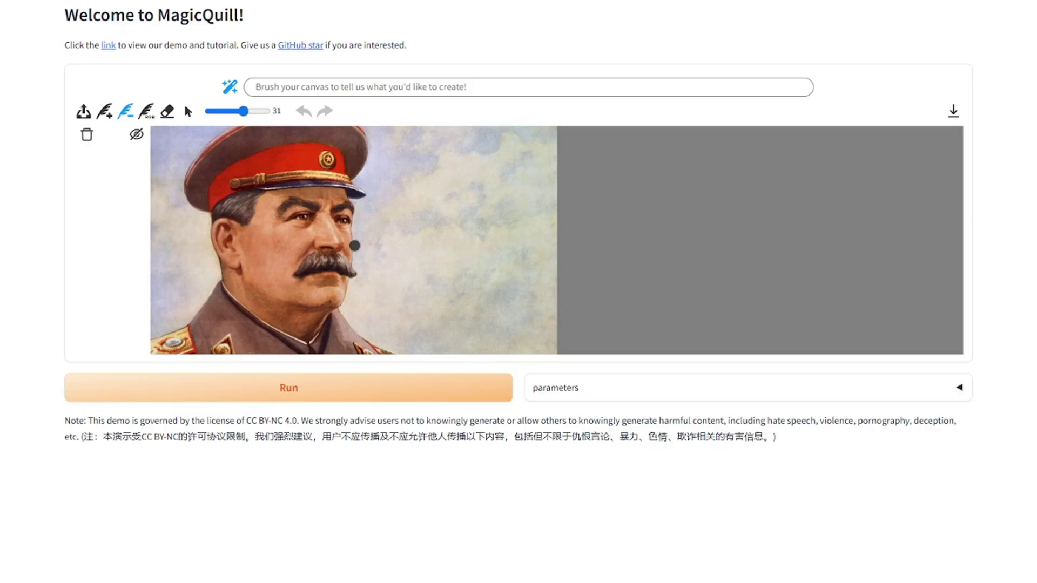
{"action": "mouse_move", "coordinate": [355, 246]}
{"action": "left_mouse_down"}
{"action": "mouse_move", "coordinate": [296, 275]}
{"action": "mouse_move", "coordinate": [357, 272]}
{"action": "mouse_move", "coordinate": [324, 257]}
{"action": "left_mouse_up"}
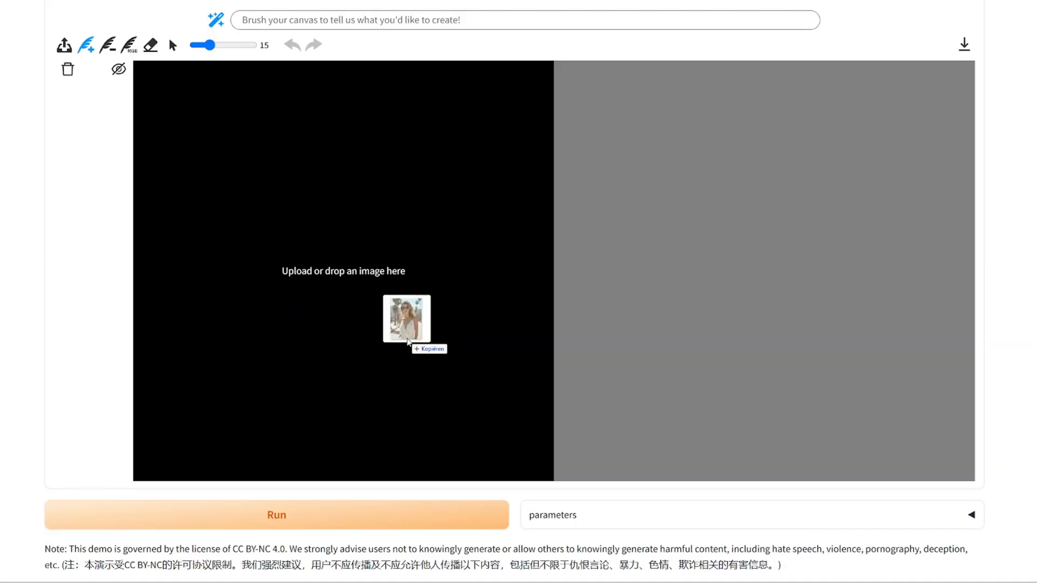
Load the beach photo, subtract-brush the V-shaped necklace and pendant, run and accept the result
{"action": "left_click_drag", "start_coordinate": [405, 324], "coordinate": [405, 325]}
{"action": "scroll", "coordinate": [518, 292], "scroll_direction": "down", "scroll_amount": 1}
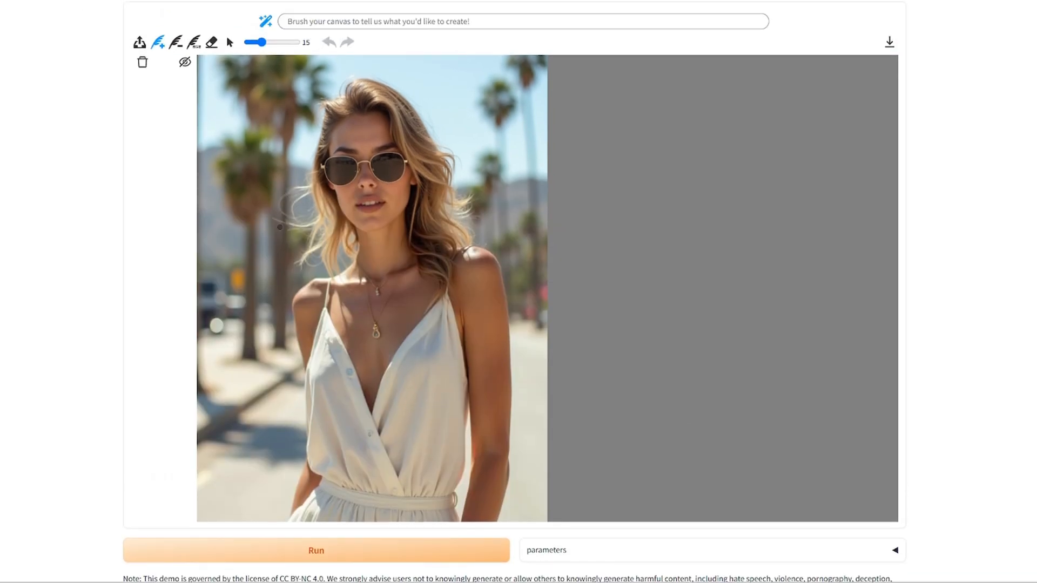
{"action": "key", "text": "minus"}
{"action": "mouse_move", "coordinate": [356, 261]}
{"action": "left_mouse_down"}
{"action": "mouse_move", "coordinate": [405, 263]}
{"action": "mouse_move", "coordinate": [377, 337]}
{"action": "left_mouse_up"}
{"action": "left_click_drag", "start_coordinate": [399, 278], "coordinate": [382, 320]}
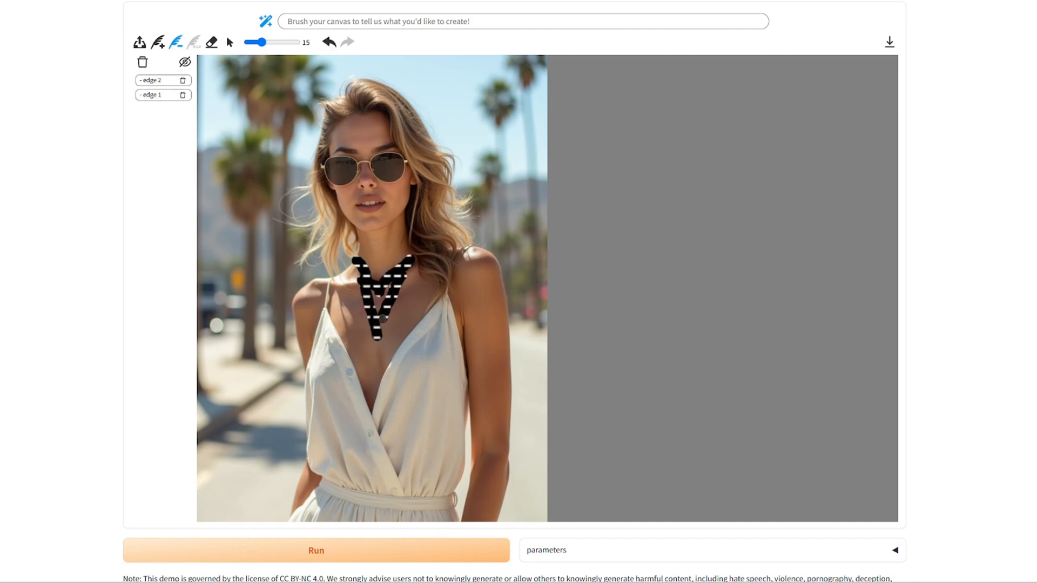
{"action": "left_click", "coordinate": [316, 551]}
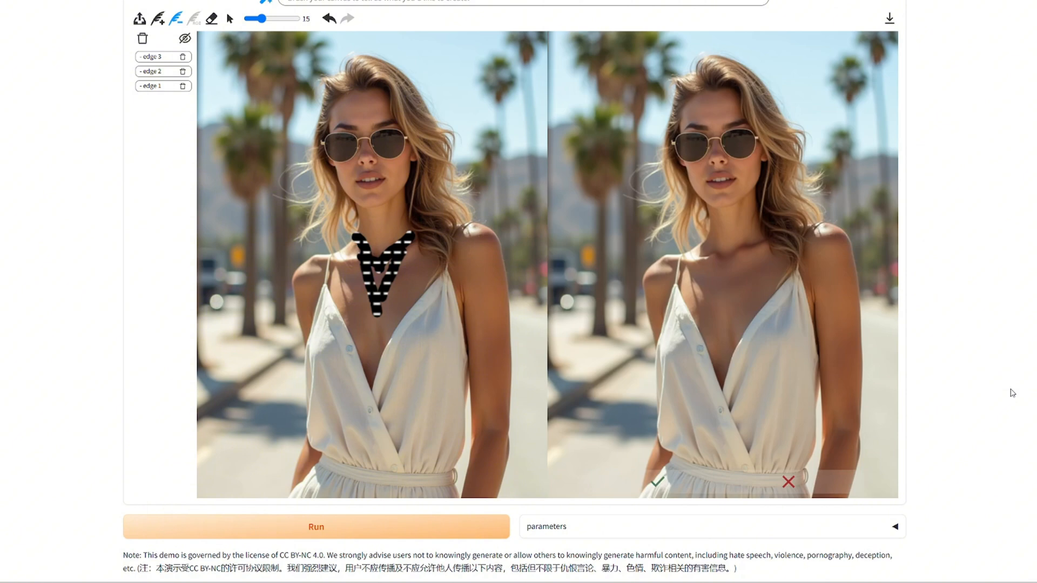
{"action": "left_click", "coordinate": [658, 482]}
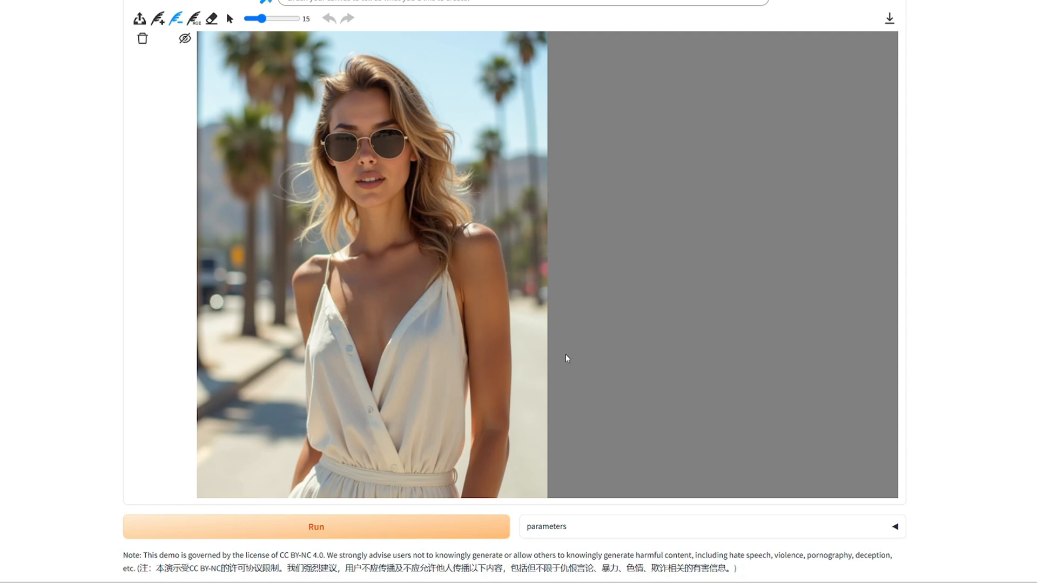
Mark both lenses and the frame with removal strokes (brush size 6), then accept the sunglass-free result
{"action": "left_click_drag", "start_coordinate": [324, 146], "coordinate": [397, 145]}
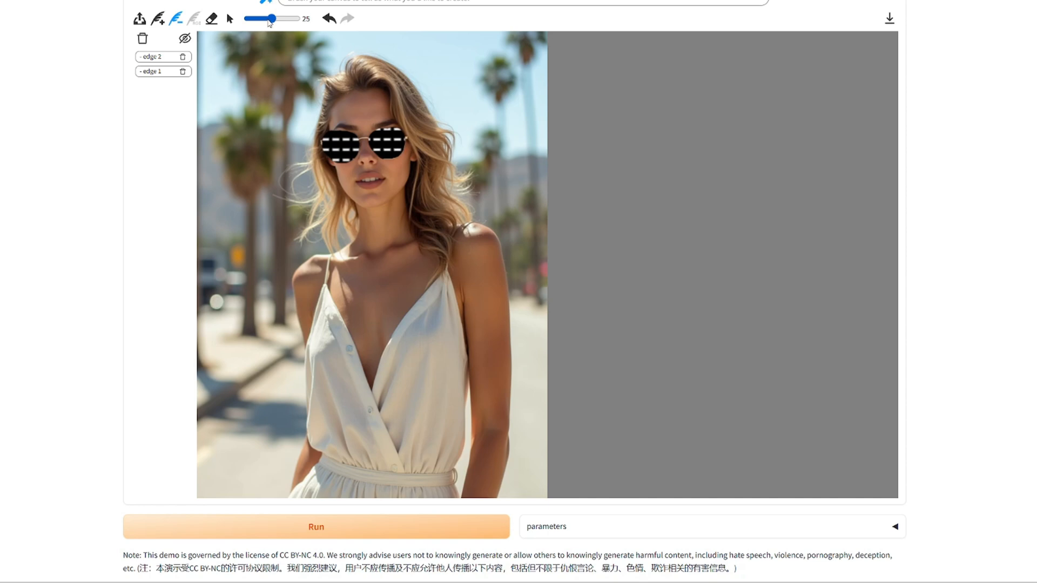
{"action": "left_click_drag", "start_coordinate": [271, 19], "coordinate": [251, 18]}
{"action": "left_click", "coordinate": [340, 144]}
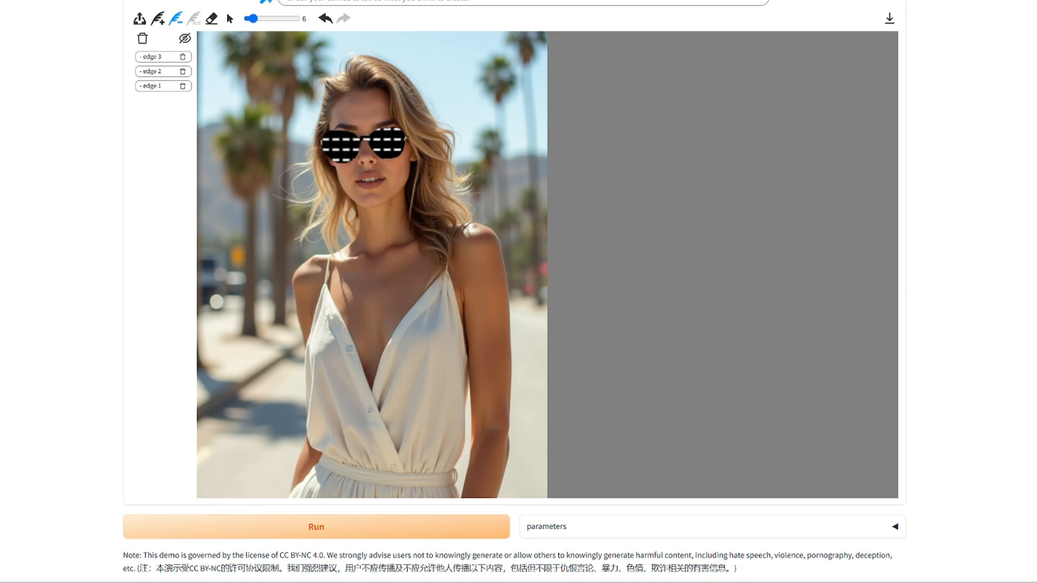
{"action": "left_click", "coordinate": [387, 142]}
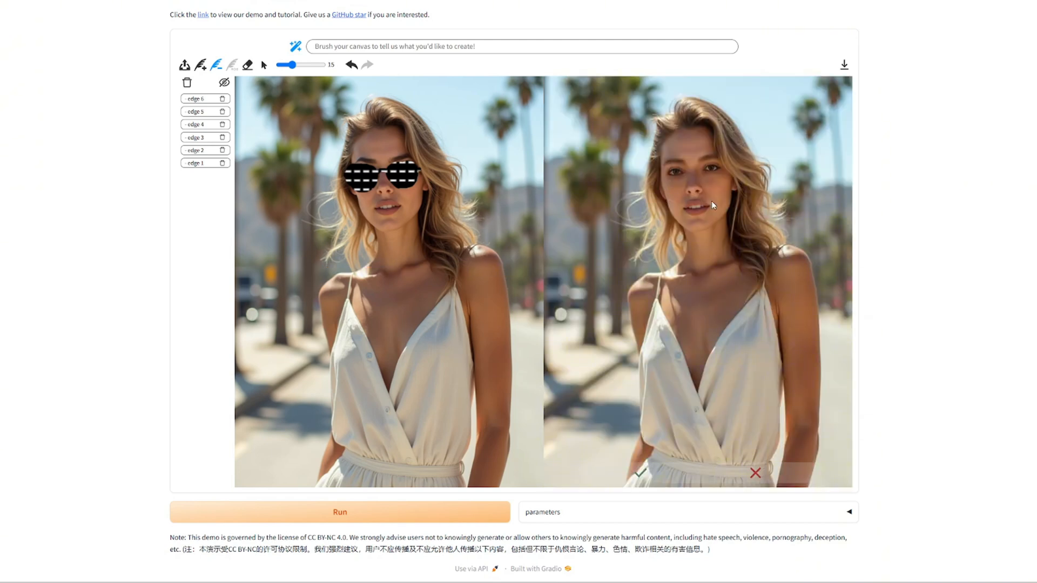
{"action": "left_click", "coordinate": [643, 477]}
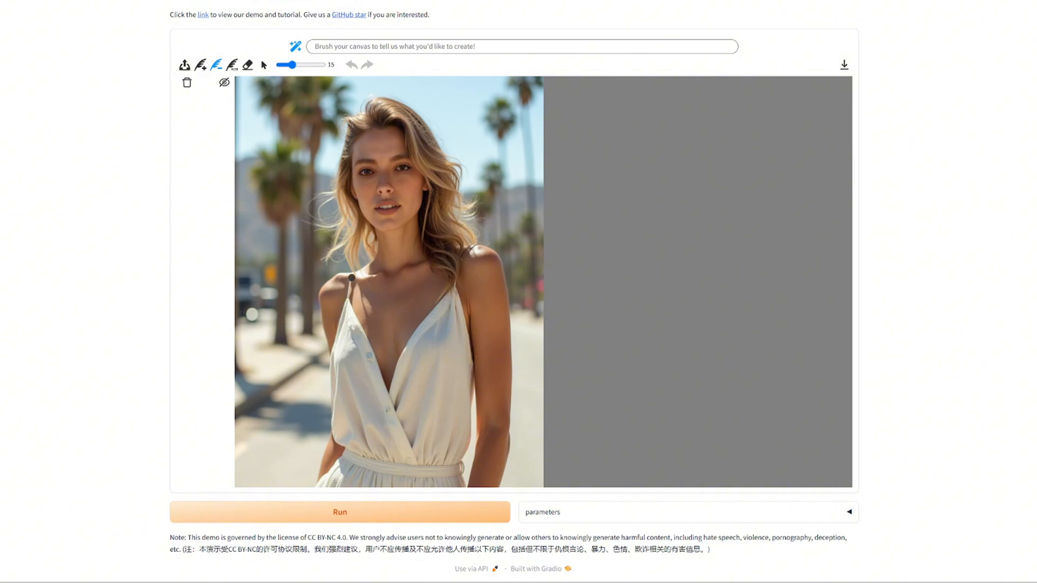
Cover the white dress with removal strokes, tracing the neckline and filling it at brush sizes 50 and 10
{"action": "left_click_drag", "start_coordinate": [351, 276], "coordinate": [414, 464]}
{"action": "mouse_move", "coordinate": [350, 302]}
{"action": "left_mouse_down"}
{"action": "mouse_move", "coordinate": [354, 483]}
{"action": "mouse_move", "coordinate": [464, 484]}
{"action": "mouse_move", "coordinate": [454, 284]}
{"action": "mouse_move", "coordinate": [394, 393]}
{"action": "left_mouse_up"}
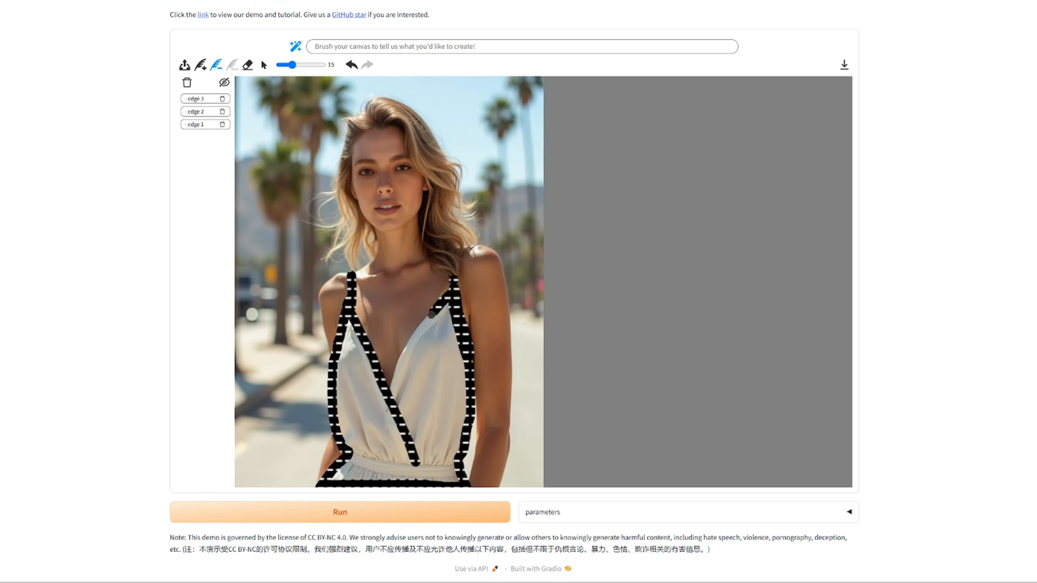
{"action": "left_click_drag", "start_coordinate": [290, 65], "coordinate": [322, 65]}
{"action": "mouse_move", "coordinate": [341, 365]}
{"action": "left_mouse_down"}
{"action": "mouse_move", "coordinate": [446, 325]}
{"action": "mouse_move", "coordinate": [410, 441]}
{"action": "left_mouse_up"}
{"action": "left_click_drag", "start_coordinate": [373, 365], "coordinate": [389, 454]}
{"action": "left_click_drag", "start_coordinate": [323, 65], "coordinate": [286, 65]}
Prompt 'yellow bikini', generate the new clothing and accept the result
{"action": "left_click_drag", "start_coordinate": [349, 325], "coordinate": [356, 344]}
{"action": "left_click", "coordinate": [433, 47]}
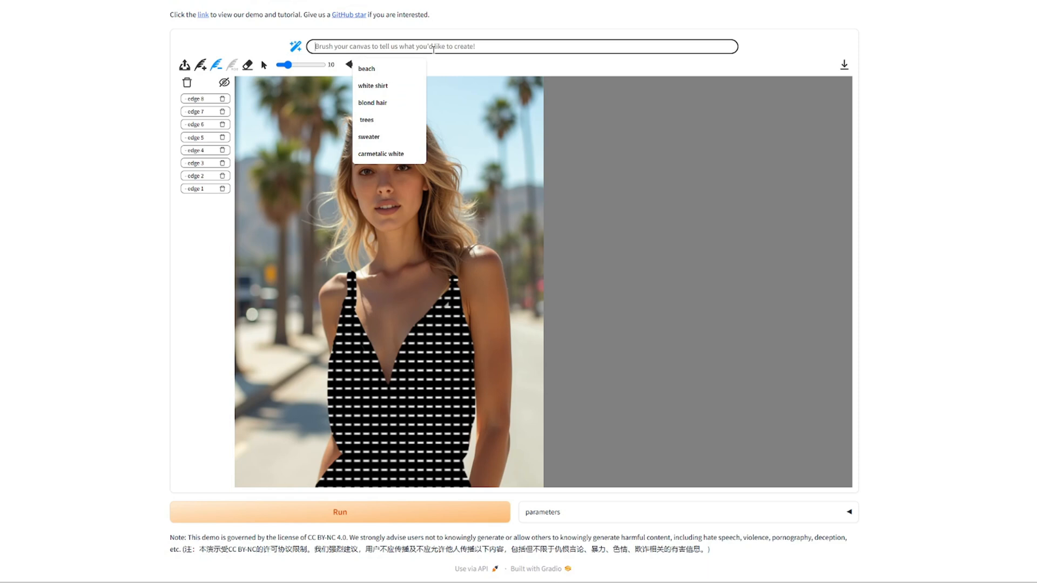
{"action": "type", "text": "yellow bikini"}
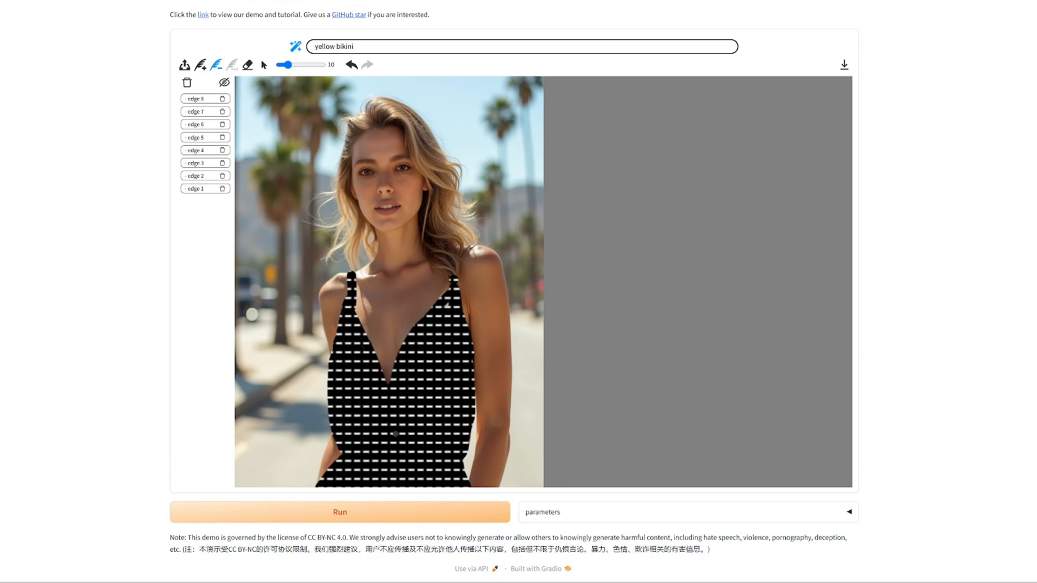
{"action": "left_click", "coordinate": [364, 516]}
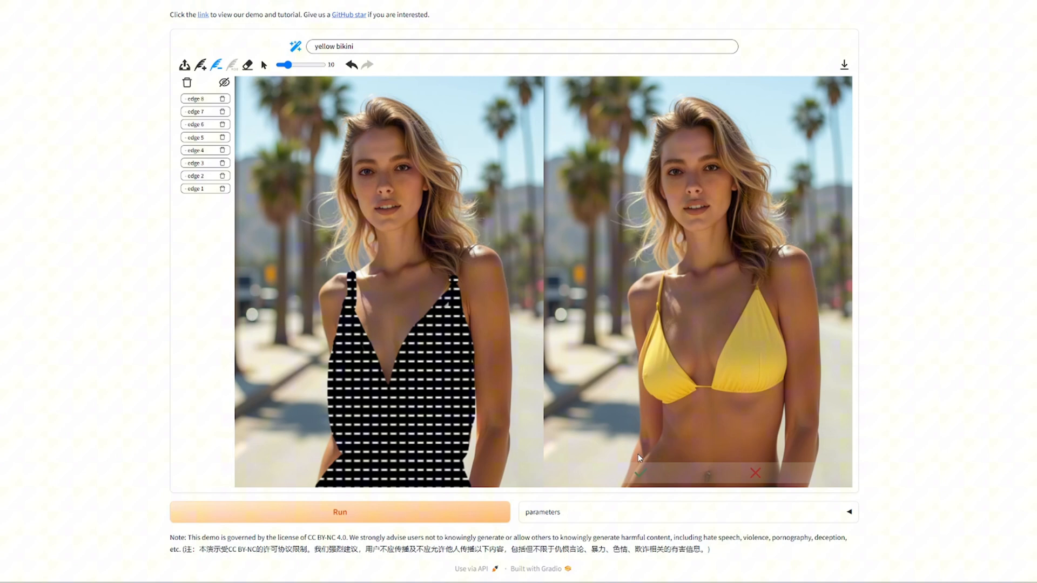
{"action": "left_click", "coordinate": [639, 478]}
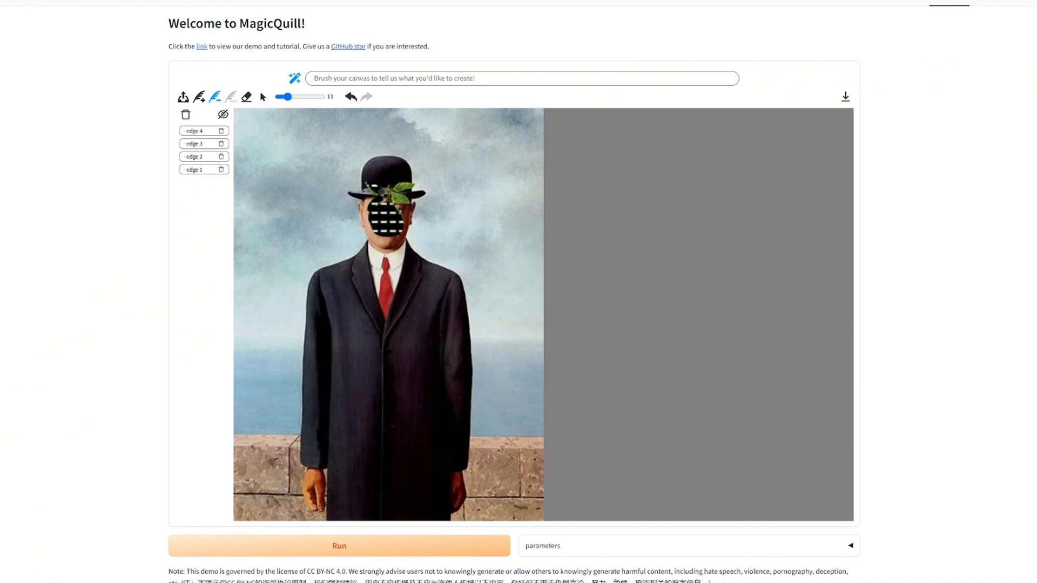
Generate the man's face without the apple and accept it
{"action": "left_click", "coordinate": [403, 548]}
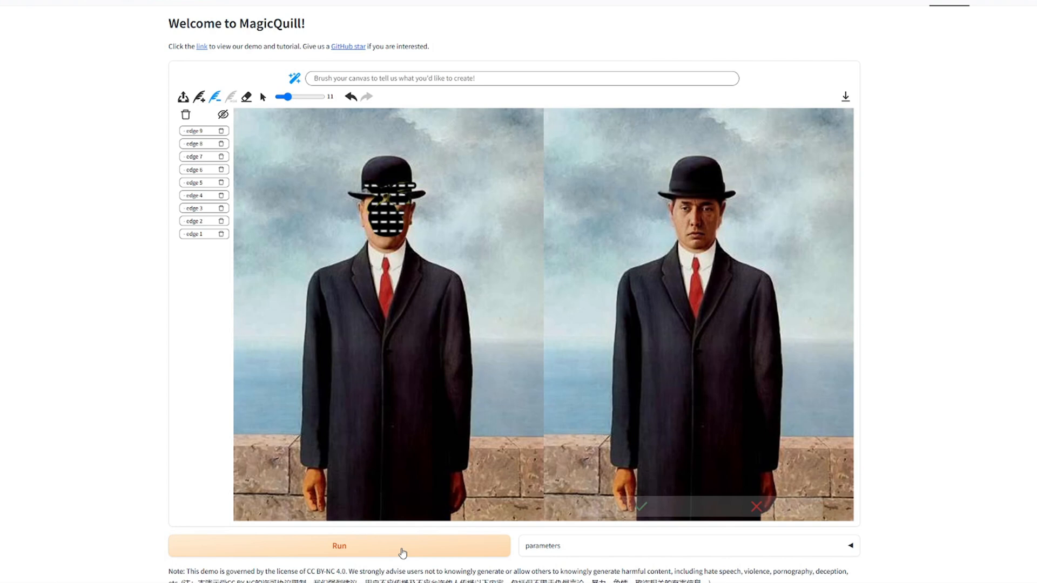
{"action": "left_click", "coordinate": [642, 512]}
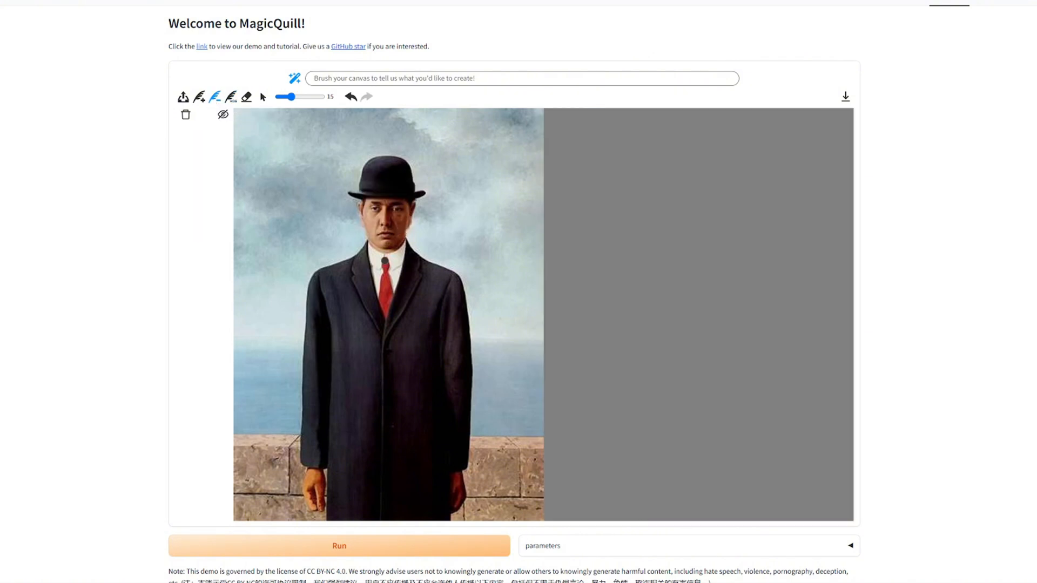
Mark the red tie for removal, sketch a collar shape, prompt 'bow tie', generate and accept it
{"action": "left_click_drag", "start_coordinate": [385, 258], "coordinate": [387, 315]}
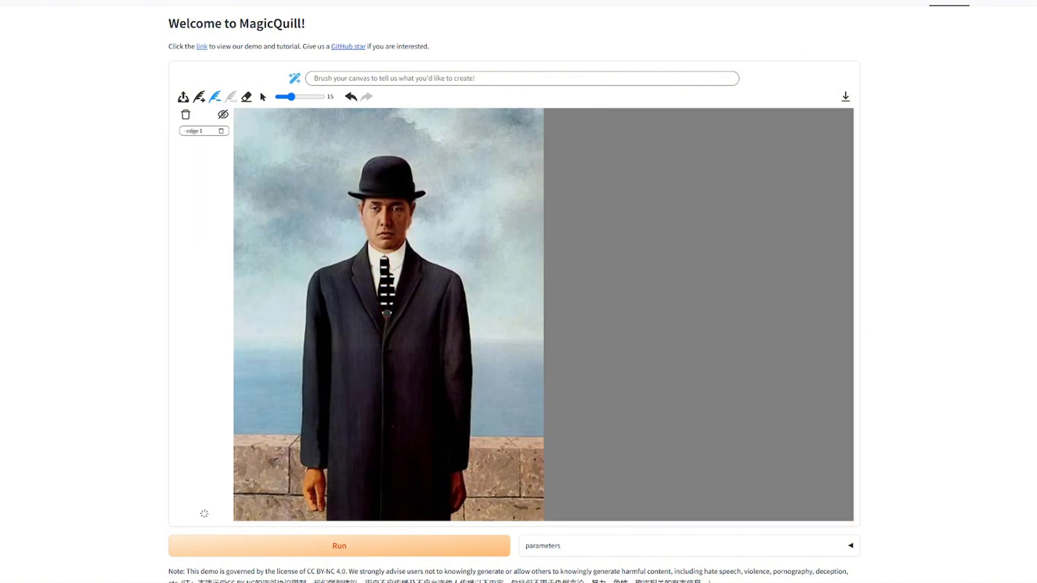
{"action": "left_click", "coordinate": [200, 98]}
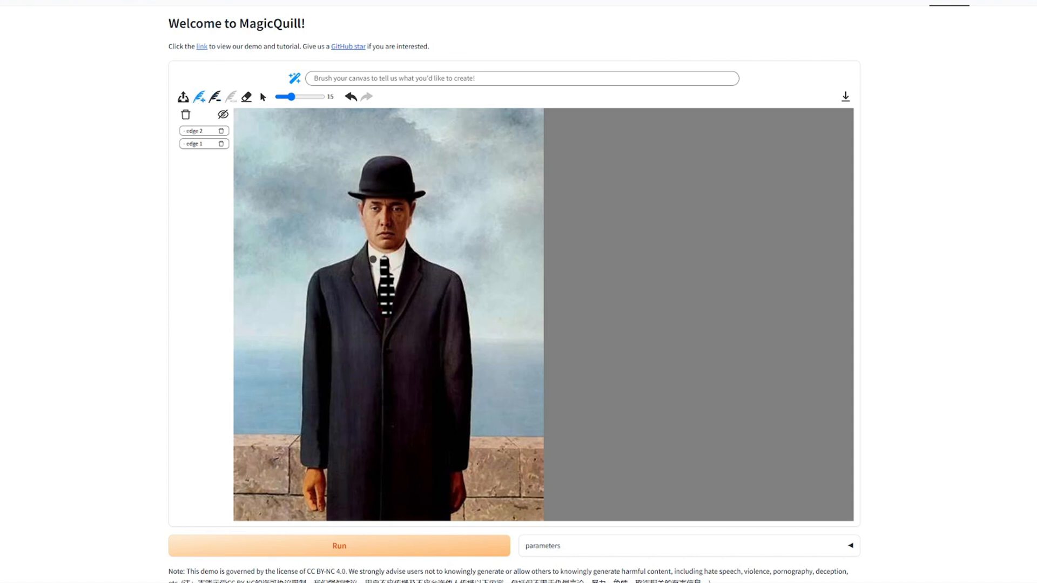
{"action": "mouse_move", "coordinate": [373, 258]}
{"action": "left_mouse_down"}
{"action": "mouse_move", "coordinate": [375, 267]}
{"action": "mouse_move", "coordinate": [393, 260]}
{"action": "mouse_move", "coordinate": [381, 264]}
{"action": "left_mouse_up"}
{"action": "type", "text": "sh"}
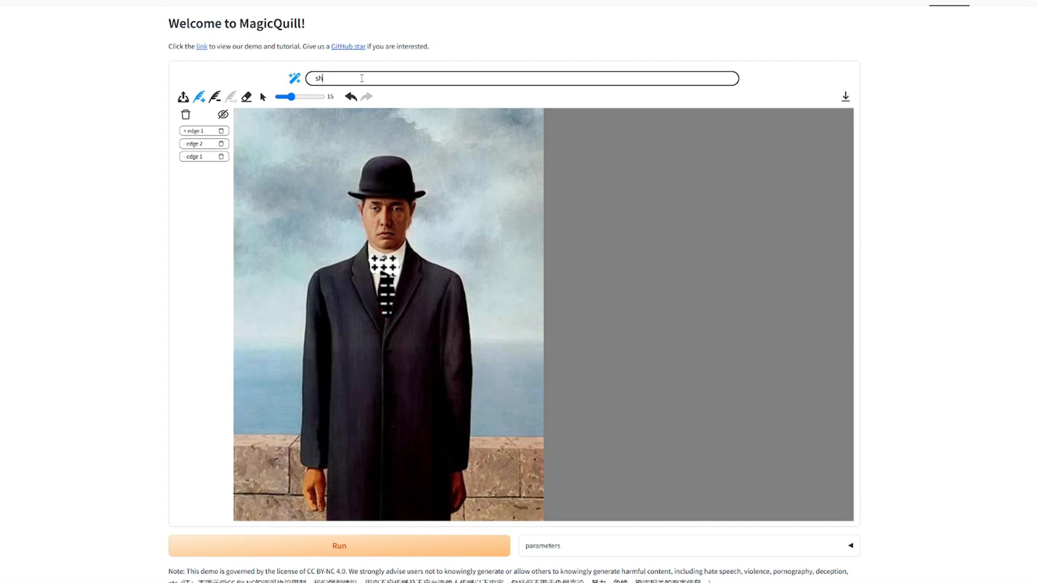
{"action": "key", "text": "BackSpace"}
{"action": "key", "text": "BackSpace"}
{"action": "type", "text": "b"}
{"action": "left_click", "coordinate": [381, 547]}
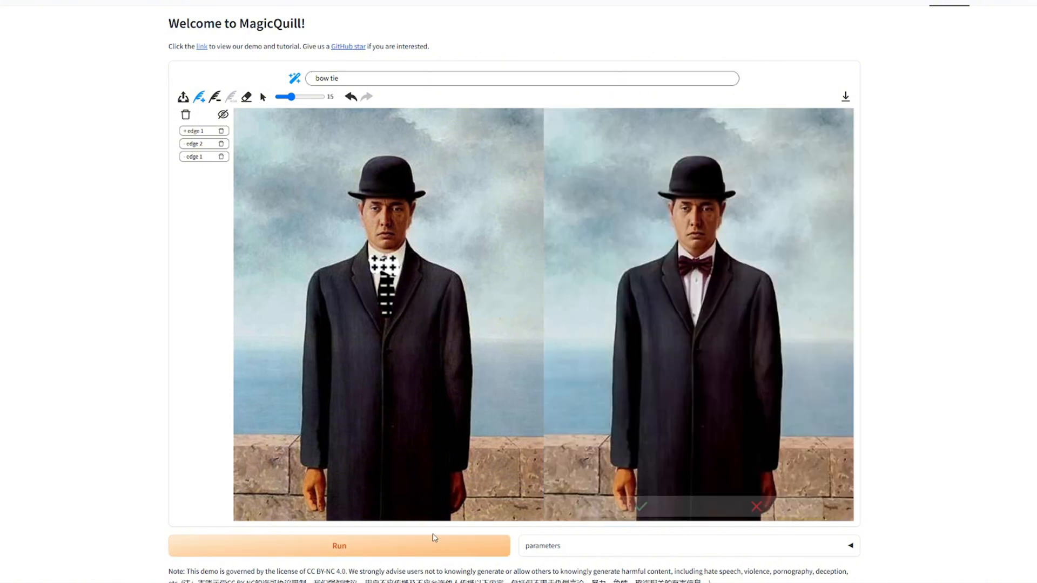
{"action": "left_click", "coordinate": [645, 509]}
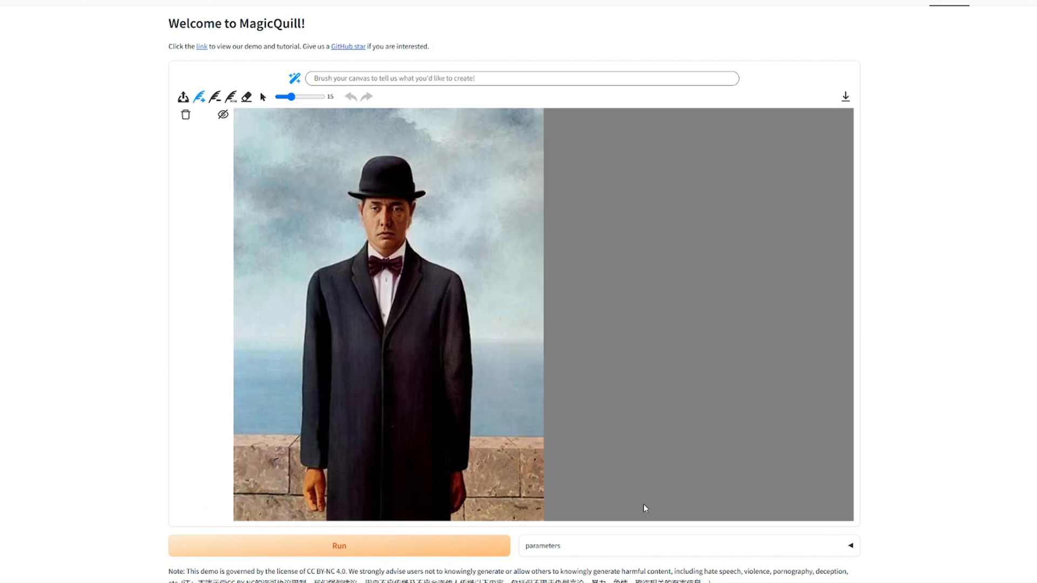
Mask the bowler hat, generate the edit and keep the version showing dark hair
{"action": "left_click_drag", "start_coordinate": [346, 191], "coordinate": [435, 195]}
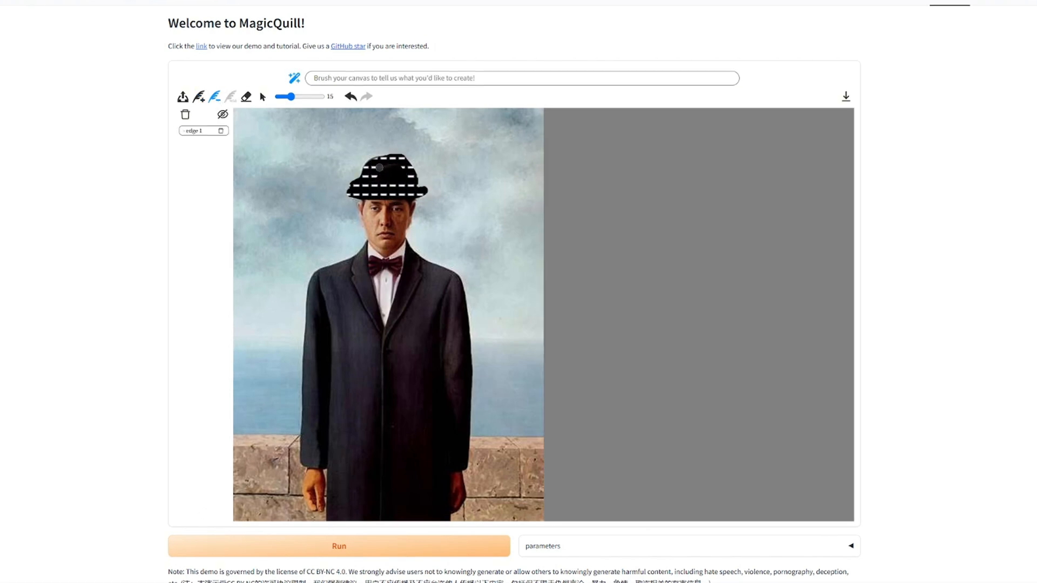
{"action": "left_click", "coordinate": [352, 548]}
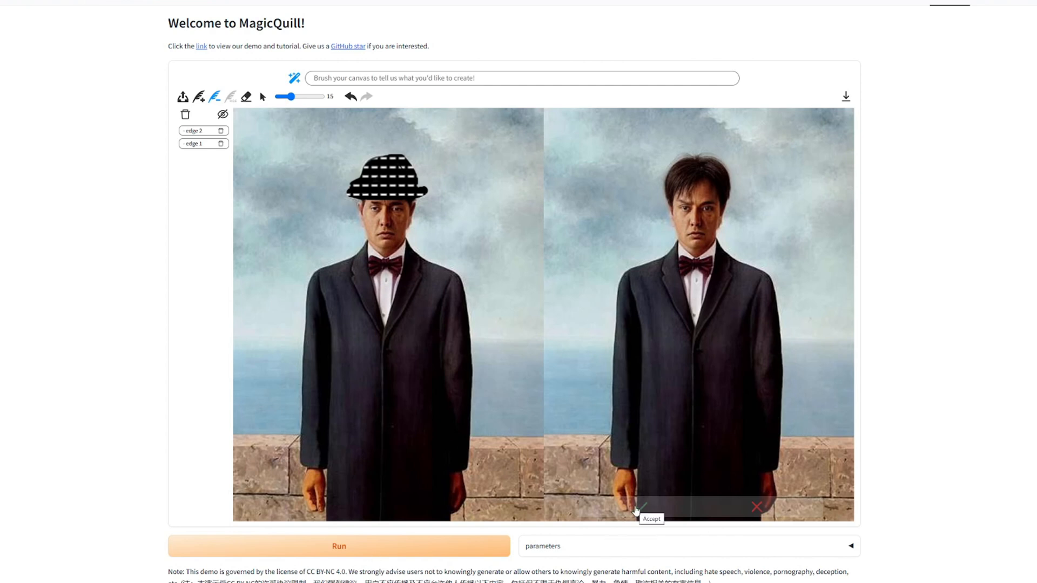
{"action": "left_click", "coordinate": [637, 511]}
{"action": "type", "text": "ball"}
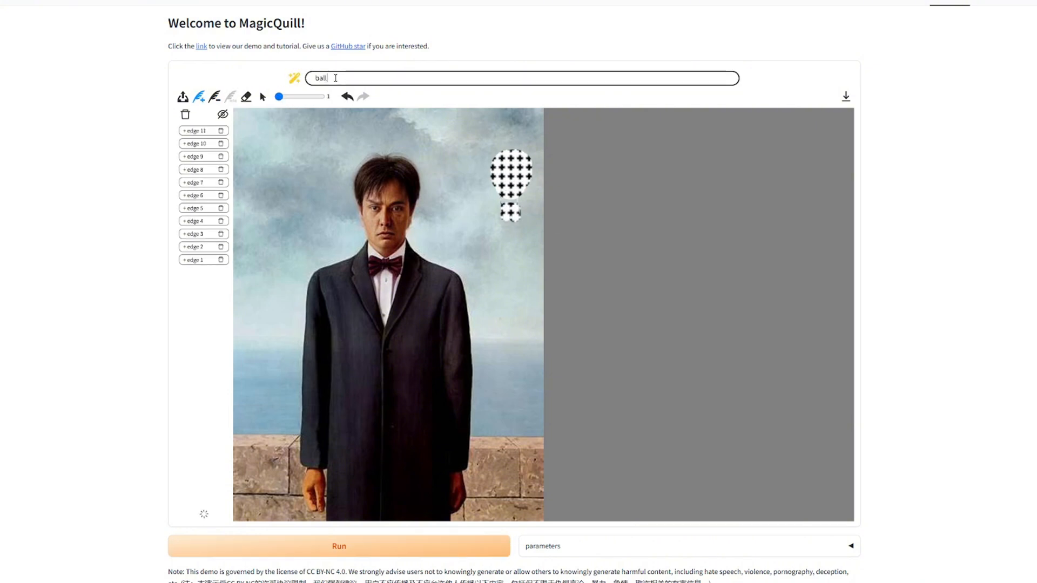
{"action": "type", "text": "oon"}
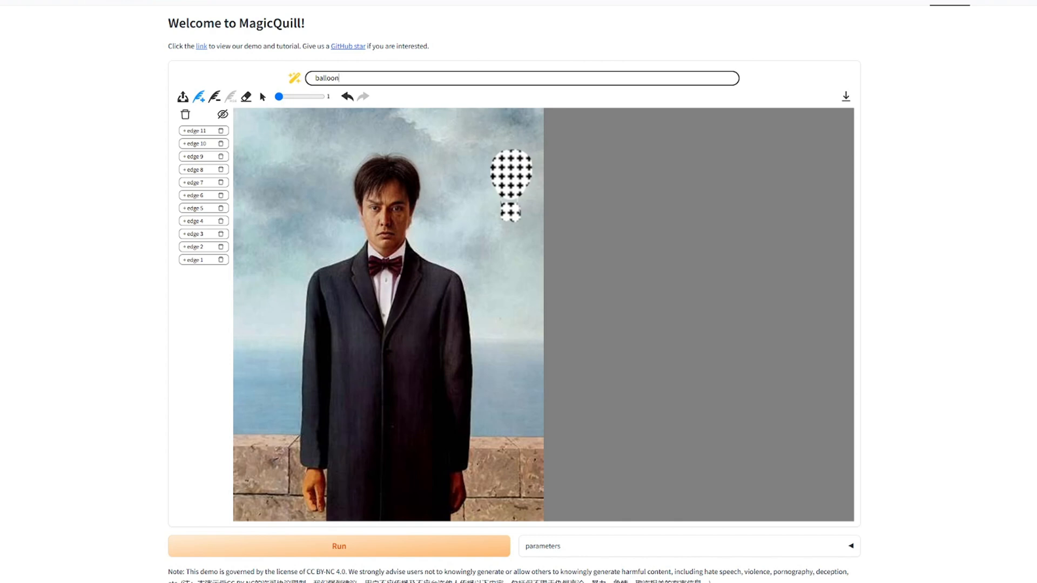
Generate the hot-air balloon in the sketched sky area and keep the result
{"action": "left_click", "coordinate": [447, 538]}
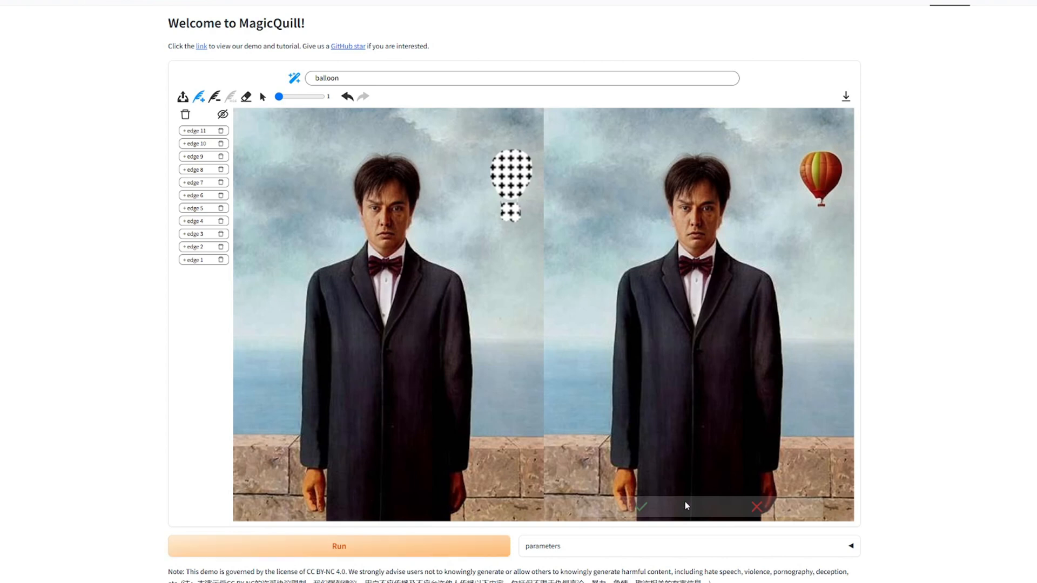
{"action": "left_click", "coordinate": [644, 513]}
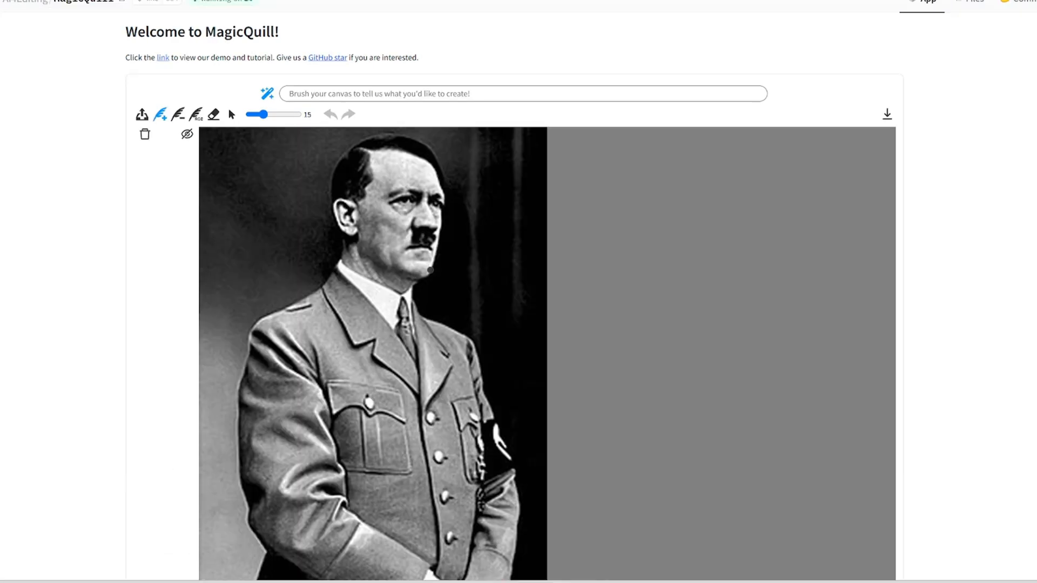
{"action": "scroll", "coordinate": [439, 258], "scroll_direction": "down", "scroll_amount": 1}
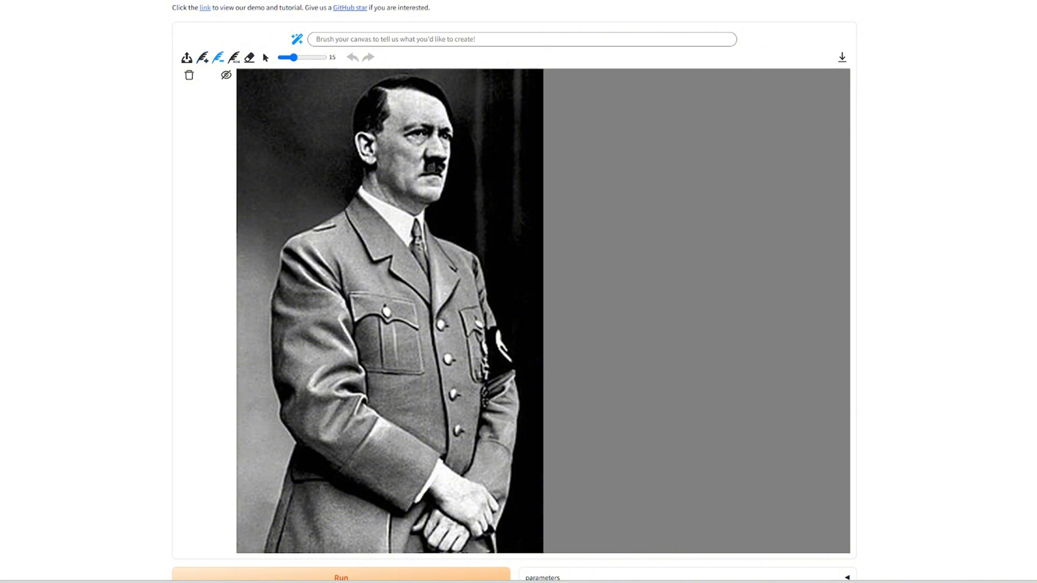
Paint over the uniformed man's moustache and generate the edit removing it
{"action": "left_click_drag", "start_coordinate": [428, 165], "coordinate": [438, 167]}
{"action": "left_click", "coordinate": [341, 577]}
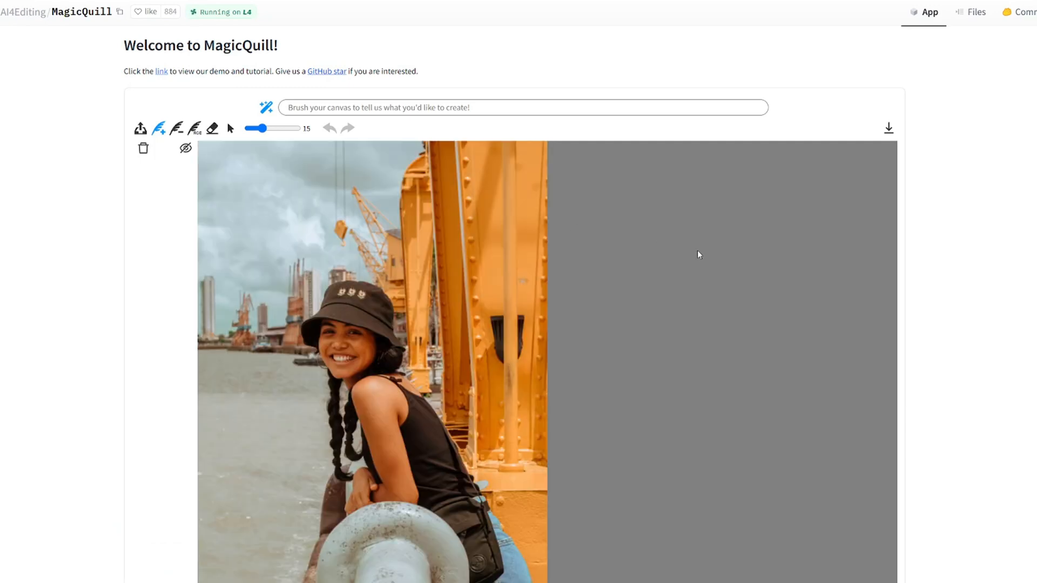
{"action": "scroll", "coordinate": [698, 250], "scroll_direction": "down", "scroll_amount": 2}
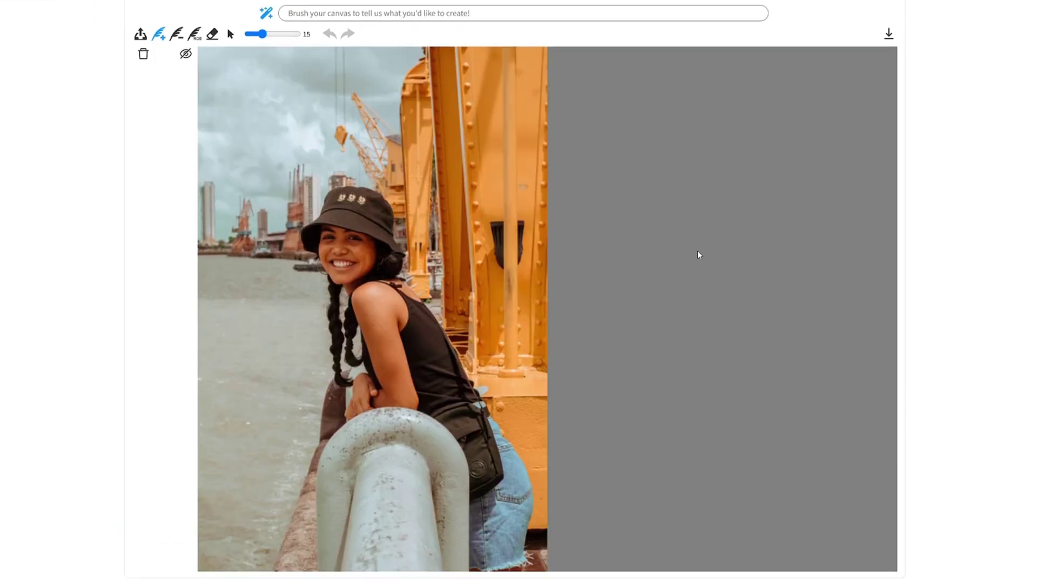
Cover the bucket hat with a removal mask using the subtract brush at size 29
{"action": "left_click", "coordinate": [176, 34]}
{"action": "left_click", "coordinate": [270, 34]}
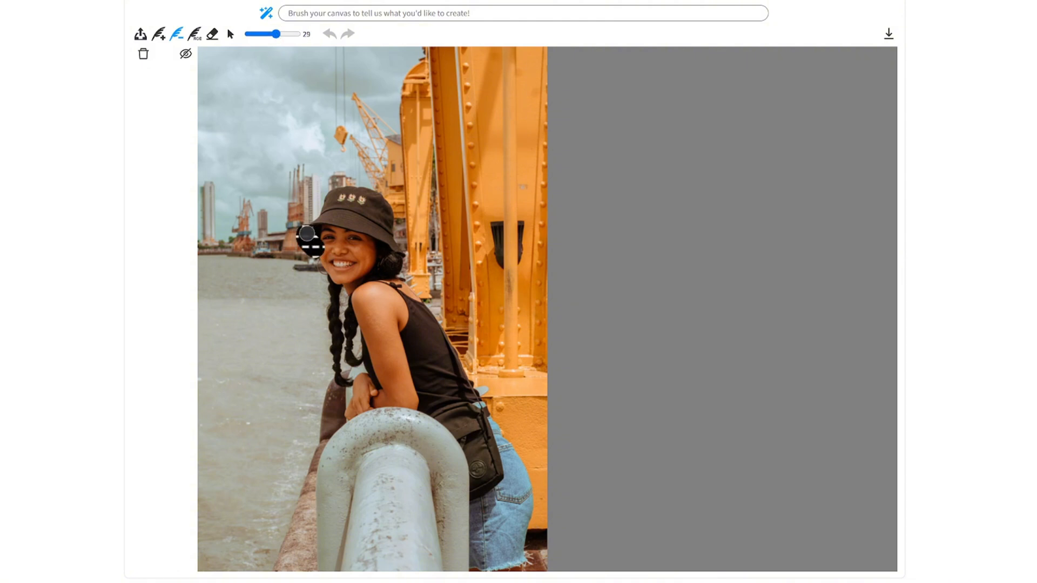
{"action": "mouse_move", "coordinate": [315, 248]}
{"action": "left_mouse_down"}
{"action": "mouse_move", "coordinate": [392, 241]}
{"action": "mouse_move", "coordinate": [341, 174]}
{"action": "left_mouse_up"}
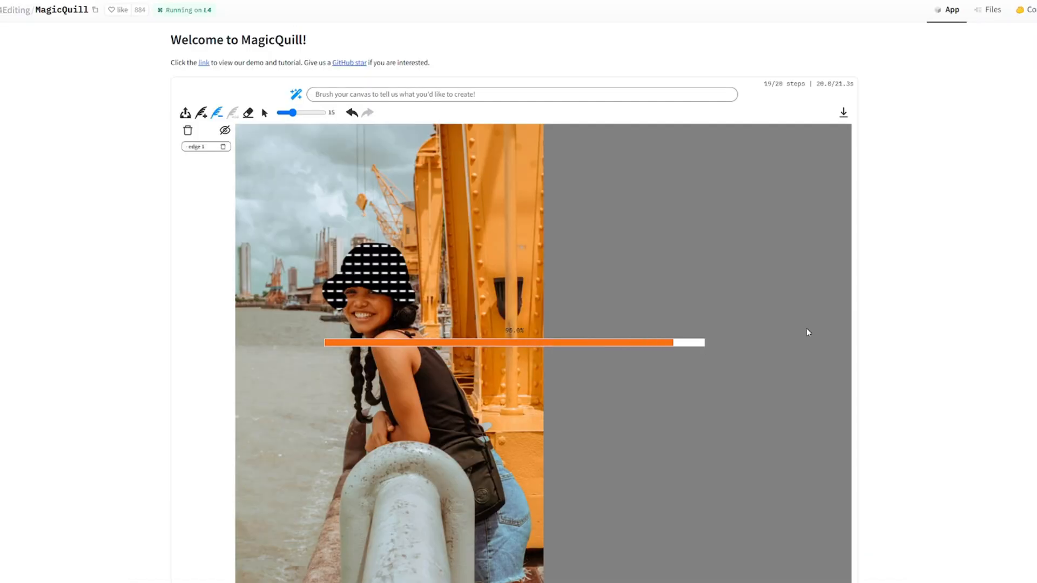
{"action": "scroll", "coordinate": [807, 329], "scroll_direction": "down", "scroll_amount": 1}
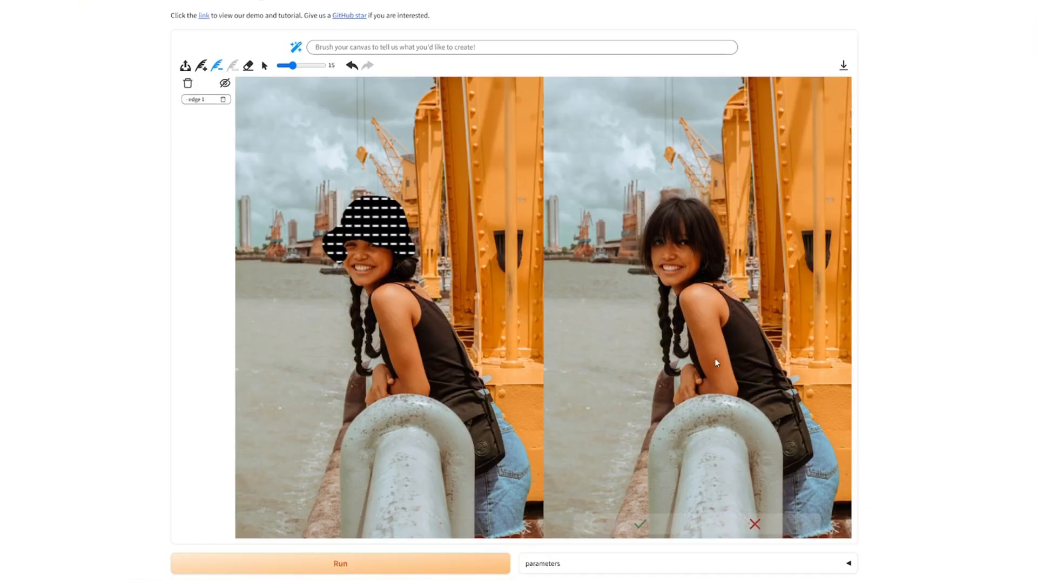
Accept the hatless result, then replace the masked crane structure with a 'city' street and keep it
{"action": "left_click", "coordinate": [636, 531]}
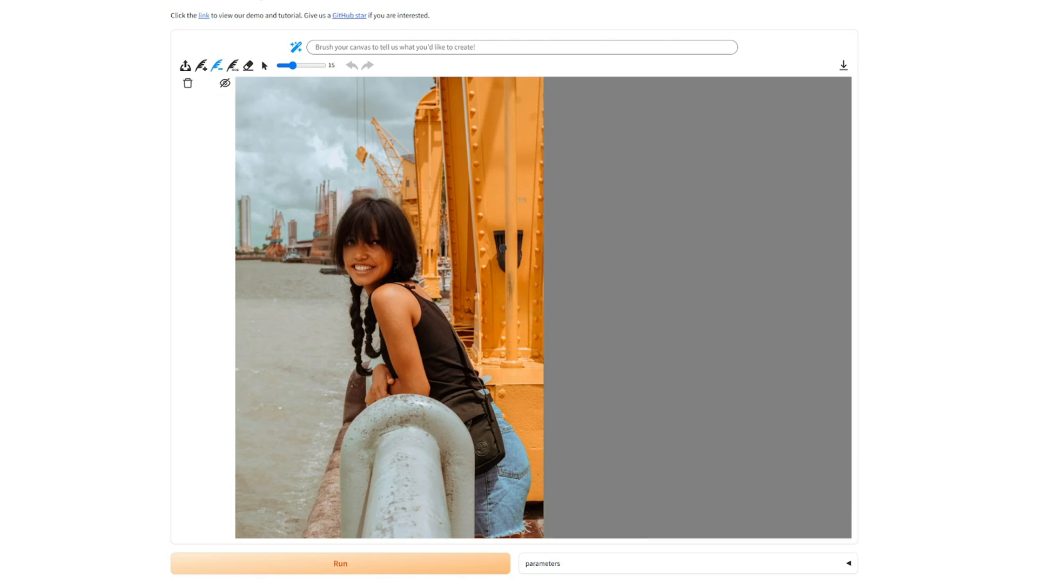
{"action": "key", "text": "]"}
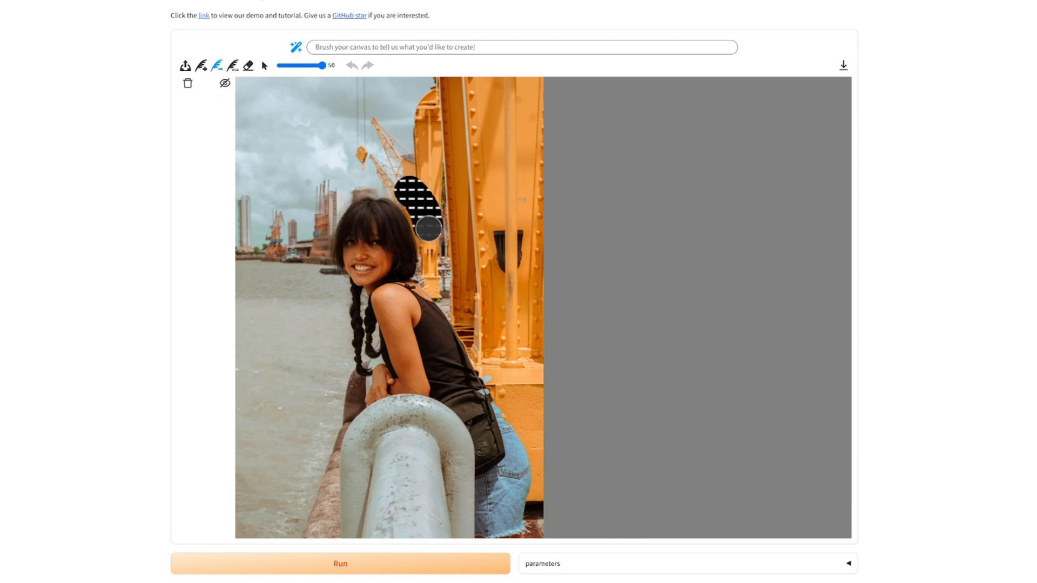
{"action": "mouse_move", "coordinate": [418, 192]}
{"action": "left_mouse_down"}
{"action": "mouse_move", "coordinate": [536, 494]}
{"action": "mouse_move", "coordinate": [436, 195]}
{"action": "mouse_move", "coordinate": [356, 122]}
{"action": "mouse_move", "coordinate": [519, 98]}
{"action": "mouse_move", "coordinate": [503, 341]}
{"action": "mouse_move", "coordinate": [464, 217]}
{"action": "left_mouse_up"}
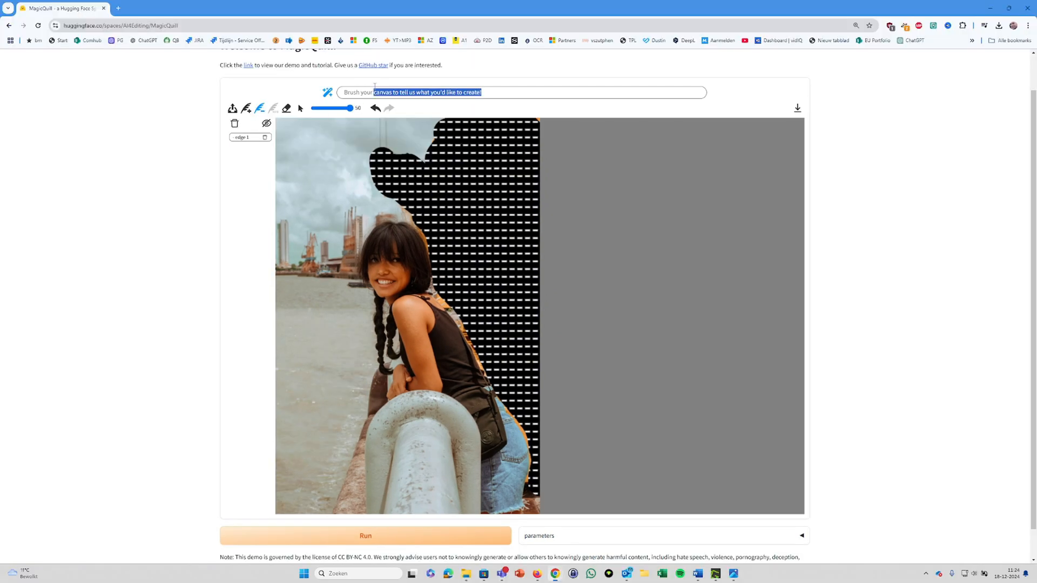
{"action": "left_click", "coordinate": [375, 92]}
{"action": "type", "text": "city"}
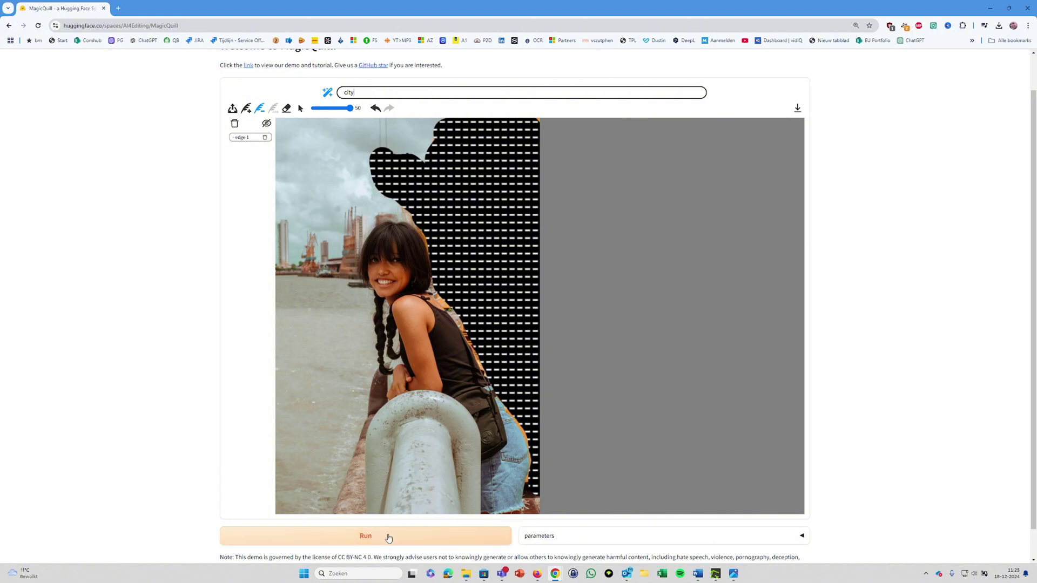
{"action": "left_click", "coordinate": [389, 536]}
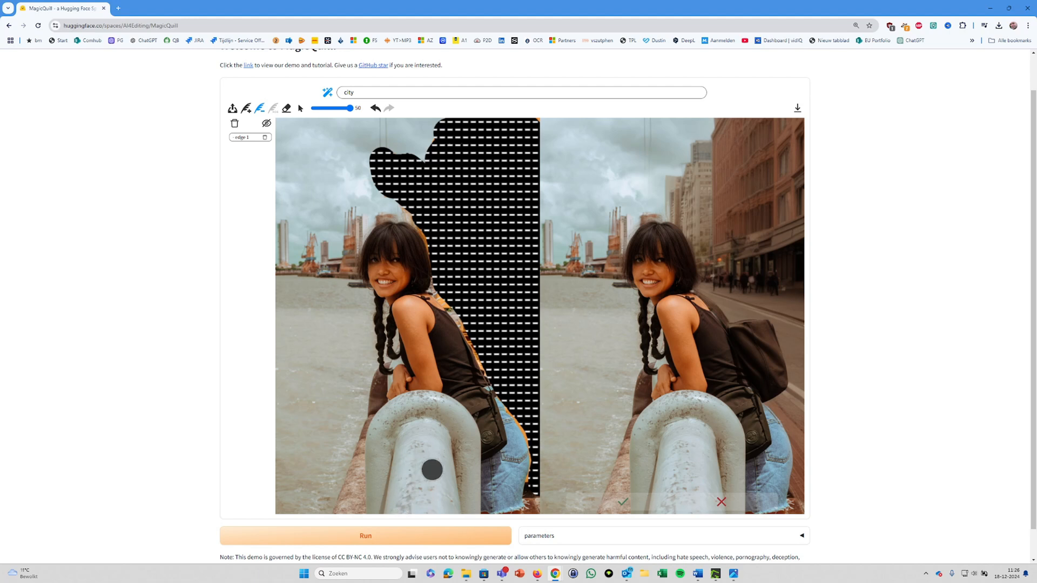
{"action": "left_click", "coordinate": [624, 508]}
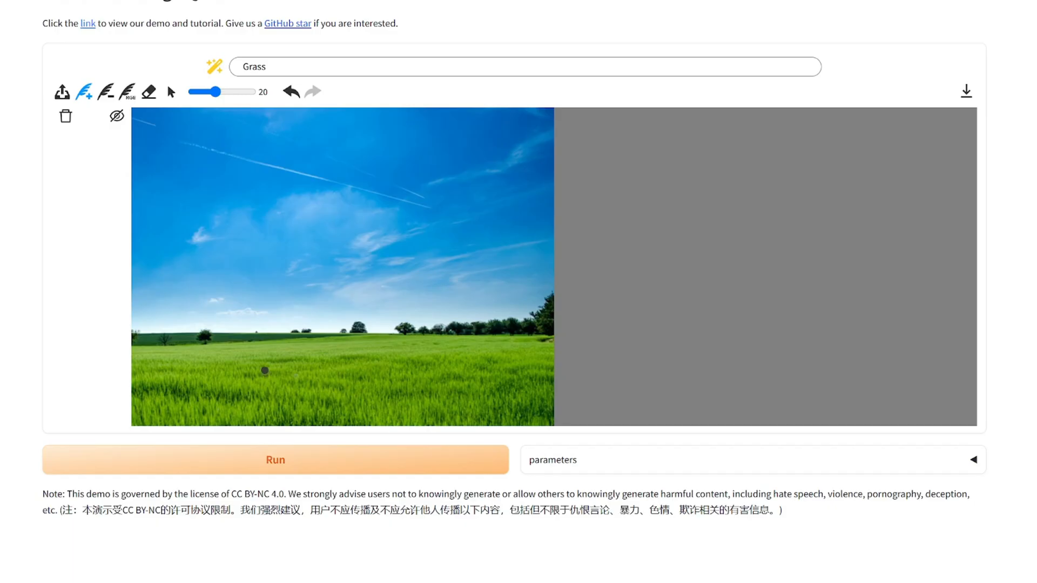
Mark several spots on the foreground grass and generate 'flowers' there
{"action": "left_click", "coordinate": [248, 365]}
{"action": "left_click", "coordinate": [270, 383]}
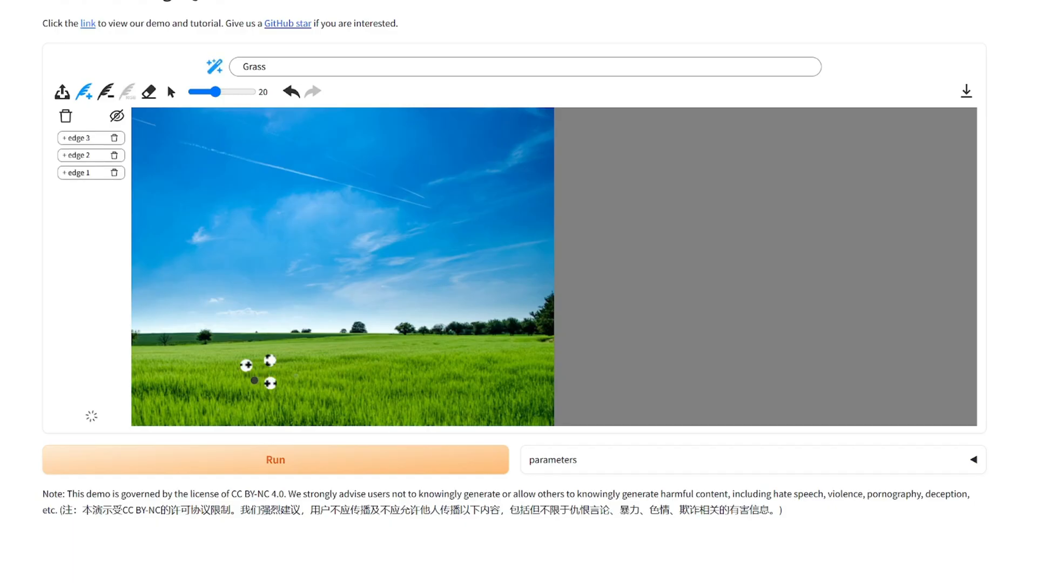
{"action": "left_click", "coordinate": [291, 359]}
{"action": "left_click", "coordinate": [296, 387]}
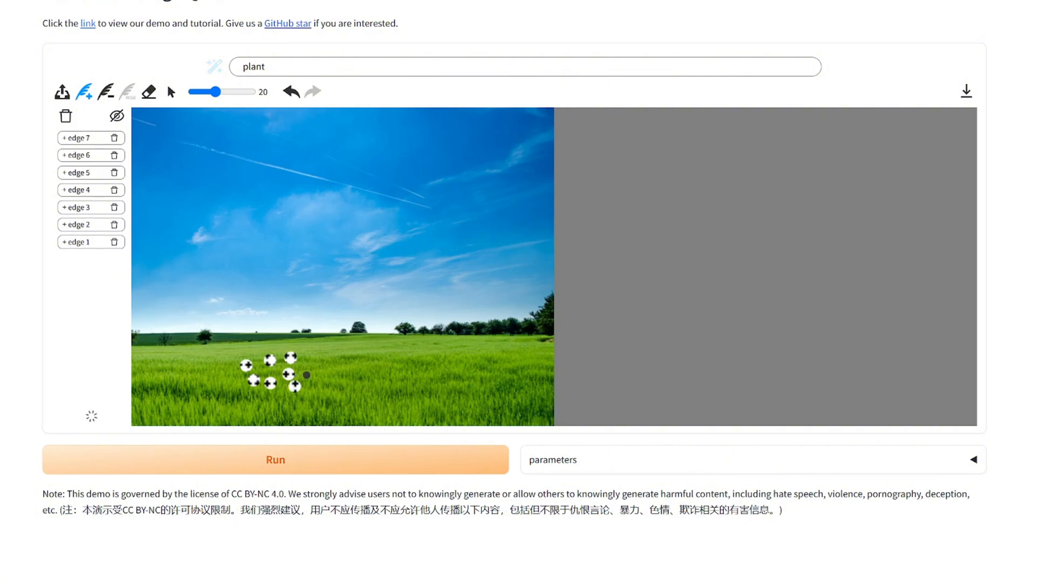
{"action": "left_click", "coordinate": [237, 383]}
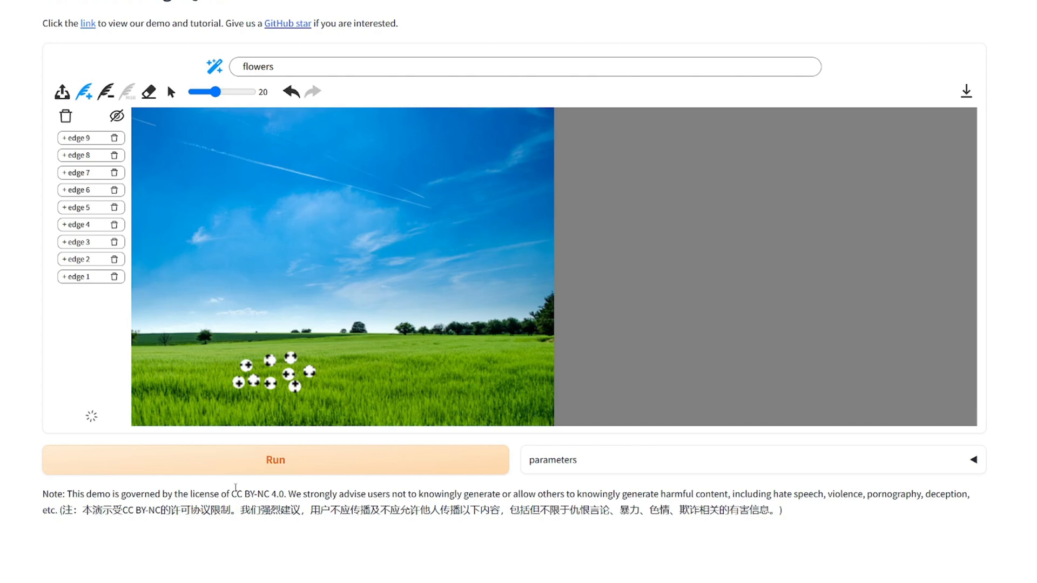
{"action": "left_click", "coordinate": [257, 469]}
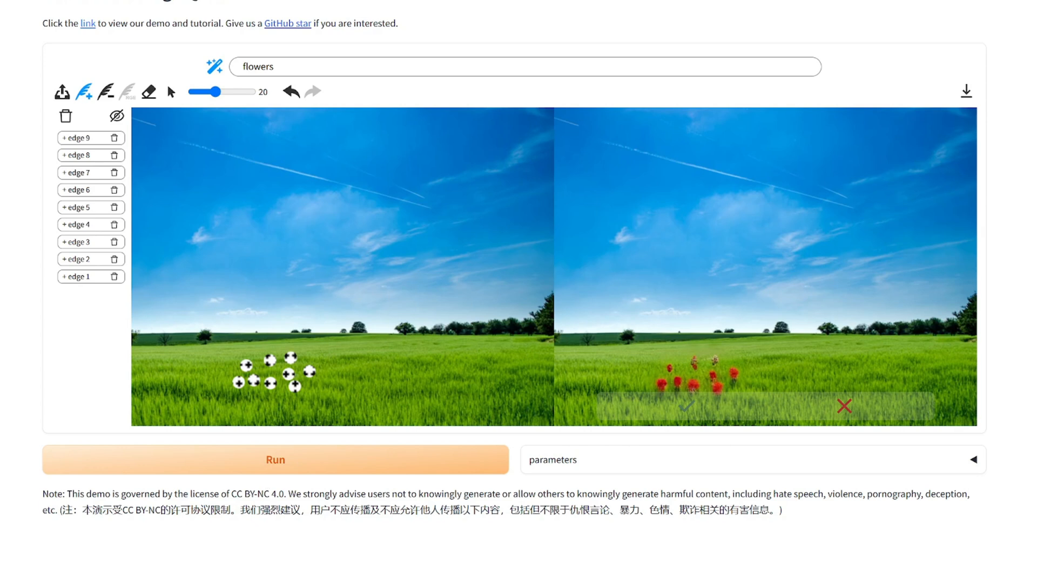
Accept the red flowers, then sketch and begin filling a house shape on the field's right side
{"action": "left_click", "coordinate": [691, 413]}
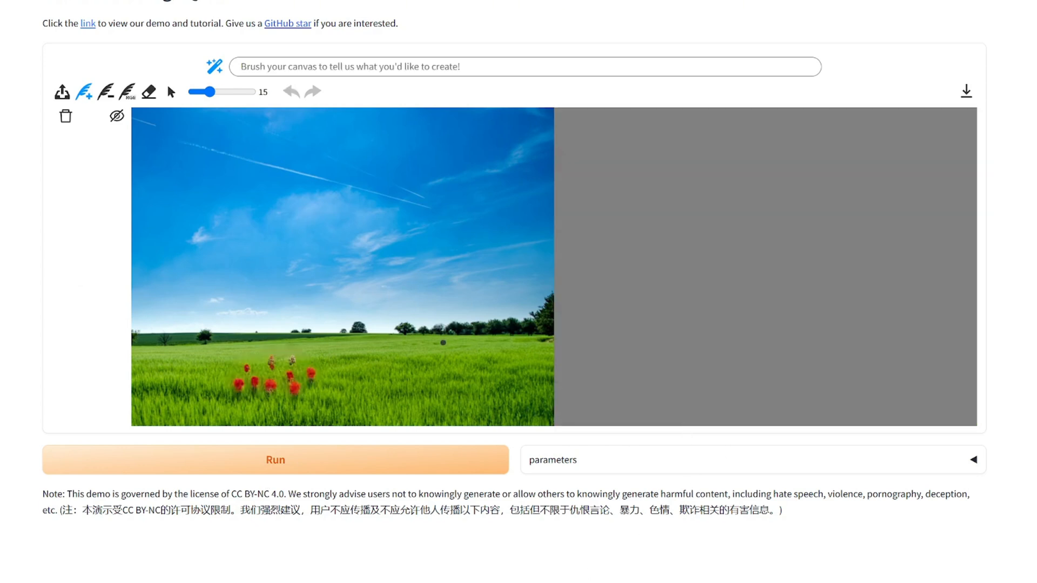
{"action": "mouse_move", "coordinate": [438, 328]}
{"action": "left_mouse_down"}
{"action": "mouse_move", "coordinate": [438, 356]}
{"action": "mouse_move", "coordinate": [517, 357]}
{"action": "mouse_move", "coordinate": [496, 322]}
{"action": "mouse_move", "coordinate": [539, 333]}
{"action": "left_mouse_up"}
{"action": "type", "text": "tree"}
{"action": "left_click_drag", "start_coordinate": [539, 332], "coordinate": [519, 356]}
{"action": "left_click_drag", "start_coordinate": [210, 92], "coordinate": [226, 92]}
{"action": "mouse_move", "coordinate": [466, 312]}
{"action": "left_mouse_down"}
{"action": "mouse_move", "coordinate": [468, 348]}
{"action": "mouse_move", "coordinate": [531, 340]}
{"action": "mouse_move", "coordinate": [462, 331]}
{"action": "left_mouse_up"}
{"action": "left_click_drag", "start_coordinate": [226, 92], "coordinate": [210, 92]}
Finish filling the house shape, set the prompt to 'farm house', generate it and keep the result
{"action": "triple_click", "coordinate": [324, 67]}
{"action": "type", "text": "Shed"}
{"action": "left_click_drag", "start_coordinate": [454, 341], "coordinate": [419, 347]}
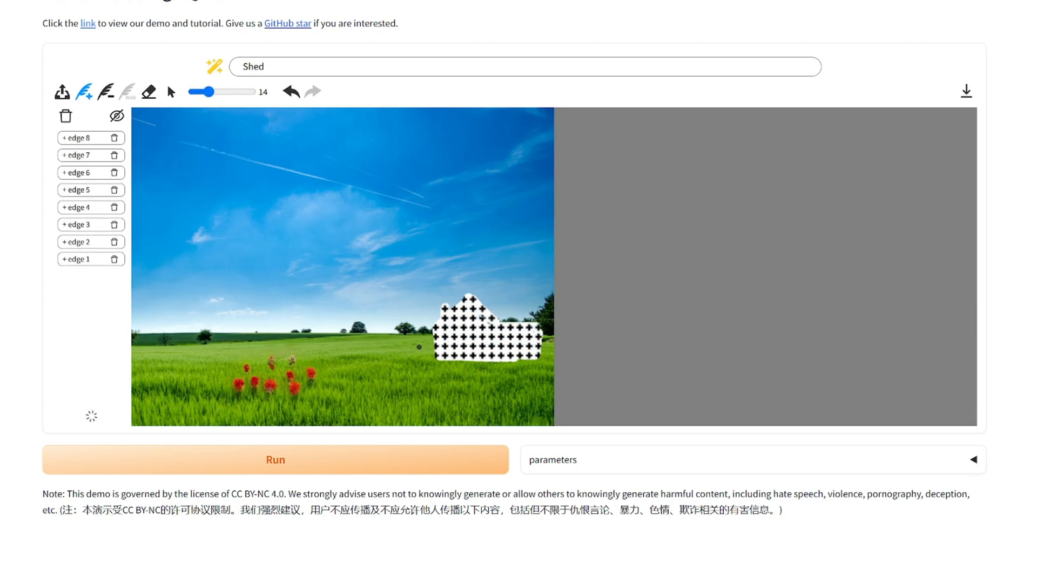
{"action": "mouse_move", "coordinate": [470, 298]}
{"action": "left_mouse_down"}
{"action": "mouse_move", "coordinate": [502, 300]}
{"action": "mouse_move", "coordinate": [514, 323]}
{"action": "left_mouse_up"}
{"action": "triple_click", "coordinate": [324, 67]}
{"action": "type", "text": "Tractor"}
{"action": "type", "text": "car"}
{"action": "triple_click", "coordinate": [324, 66]}
{"action": "type", "text": "house"}
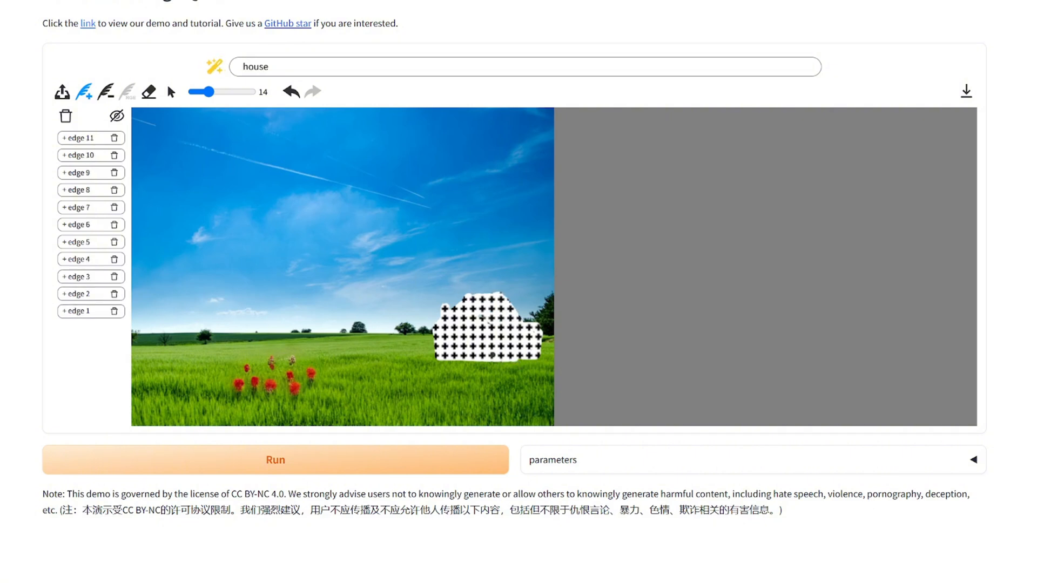
{"action": "left_click", "coordinate": [248, 66]}
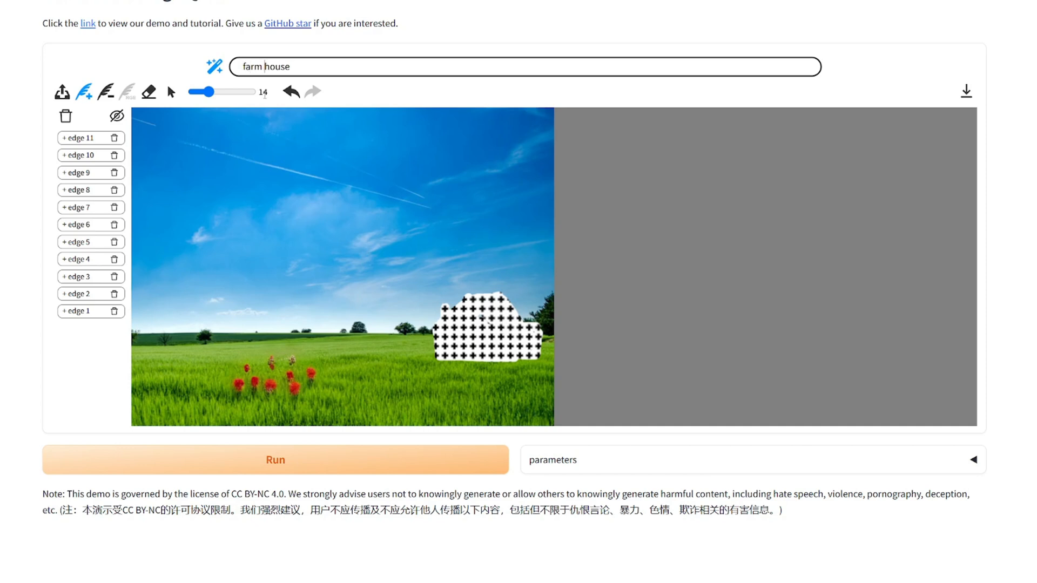
{"action": "left_click", "coordinate": [276, 460]}
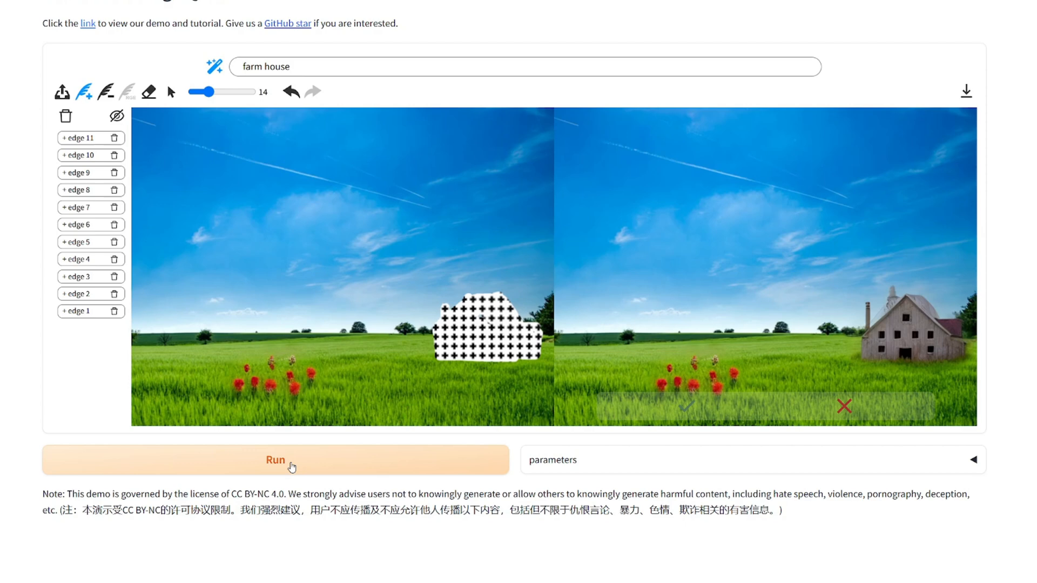
{"action": "left_click", "coordinate": [686, 407]}
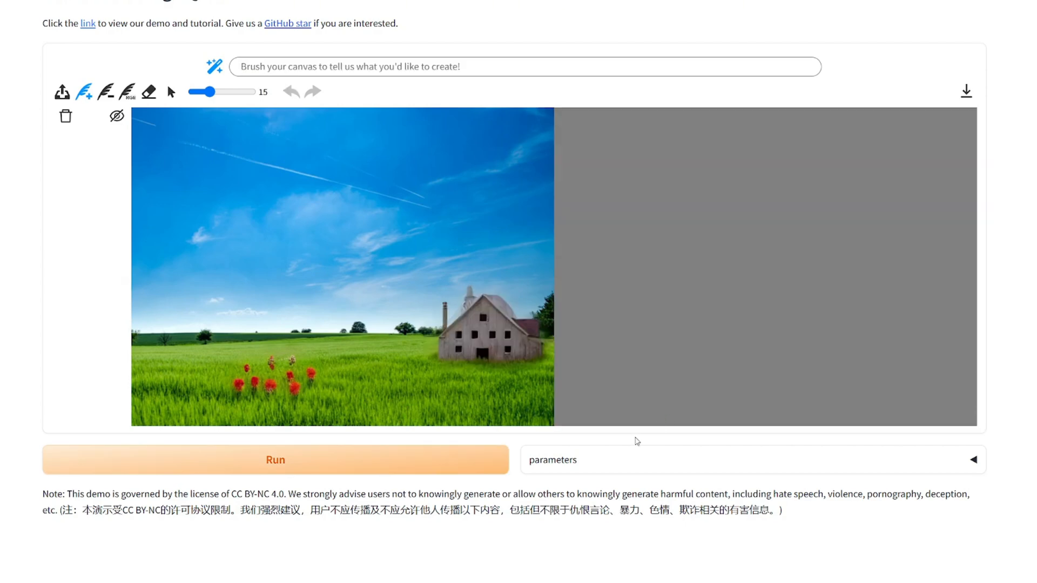